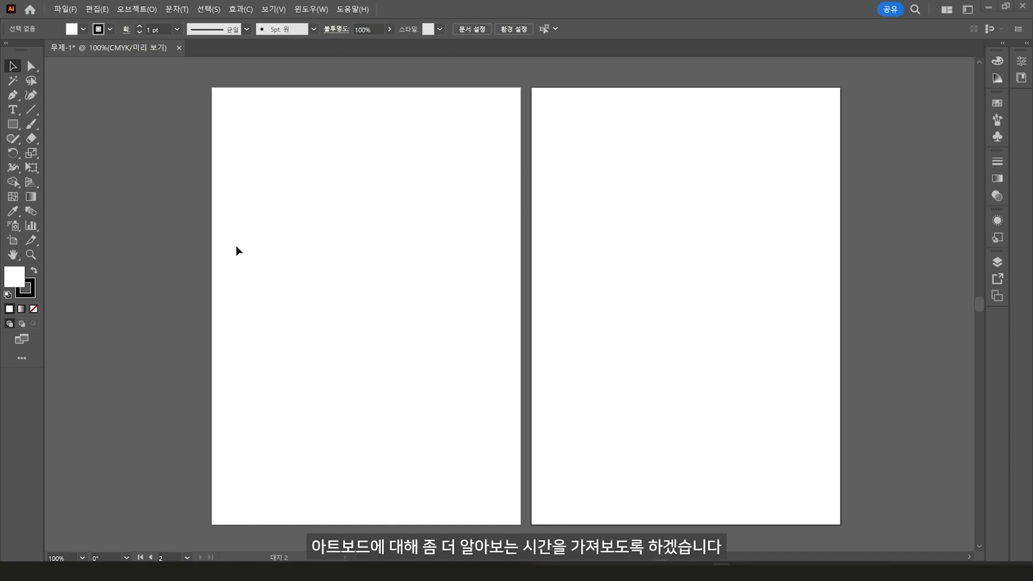
Switch to the Artboard tool and select artboards 대지 1 and 대지 2 in turn.
left_click(18, 243)
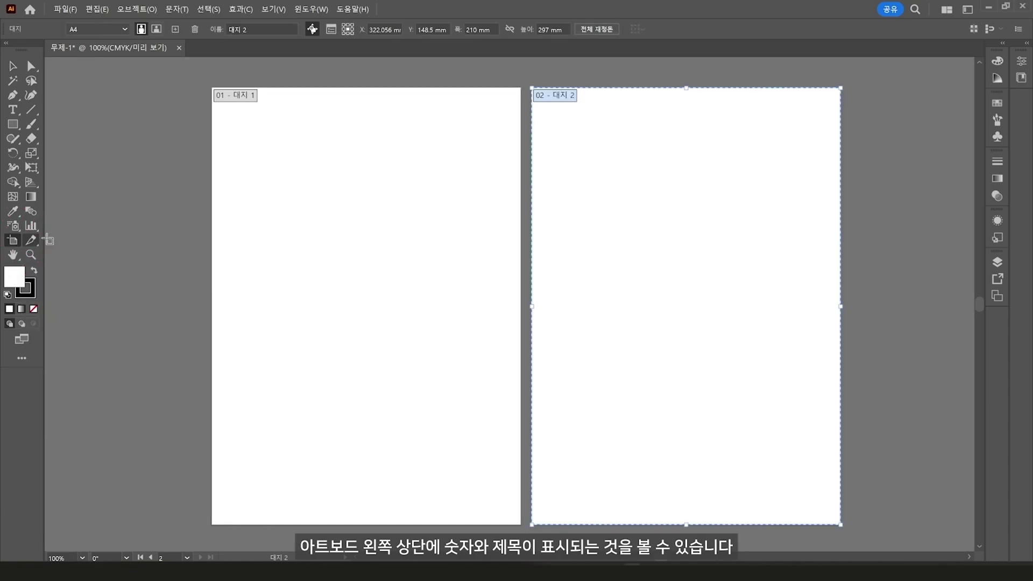
left_click(233, 95)
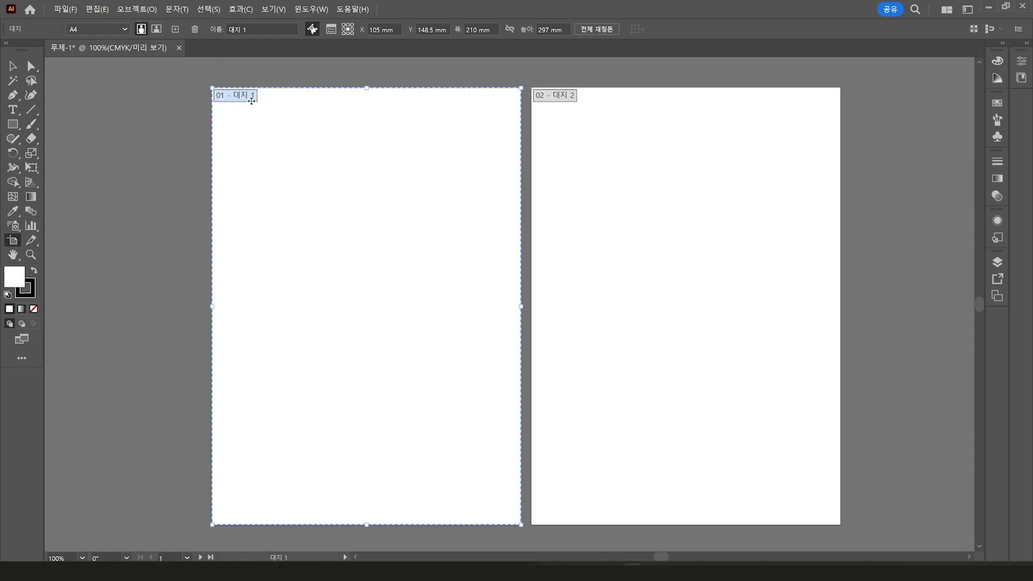
left_click(565, 97)
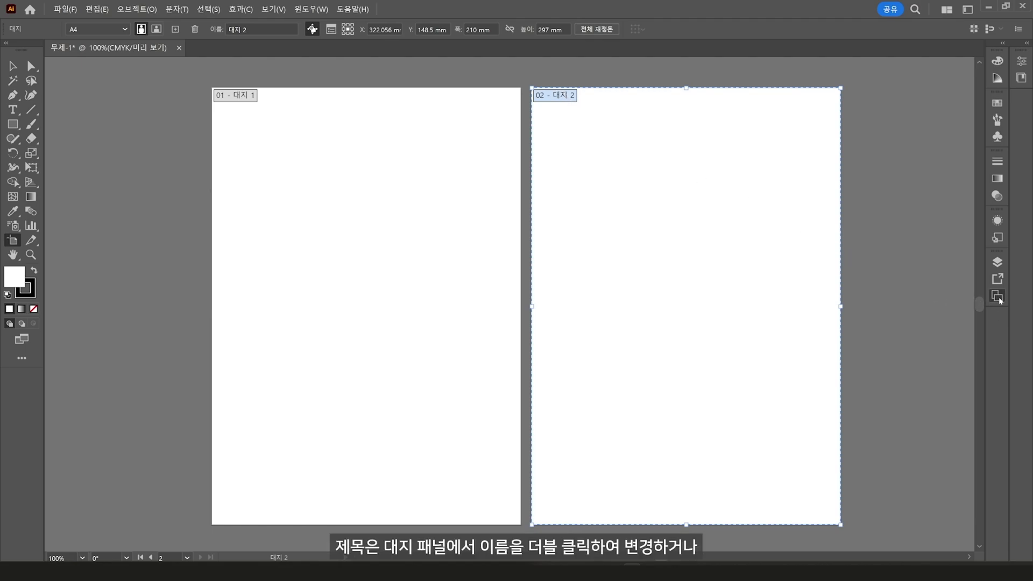
Rename the first artboard to 아트보드 1 in the Artboards panel.
left_click(998, 297)
left_click(879, 275)
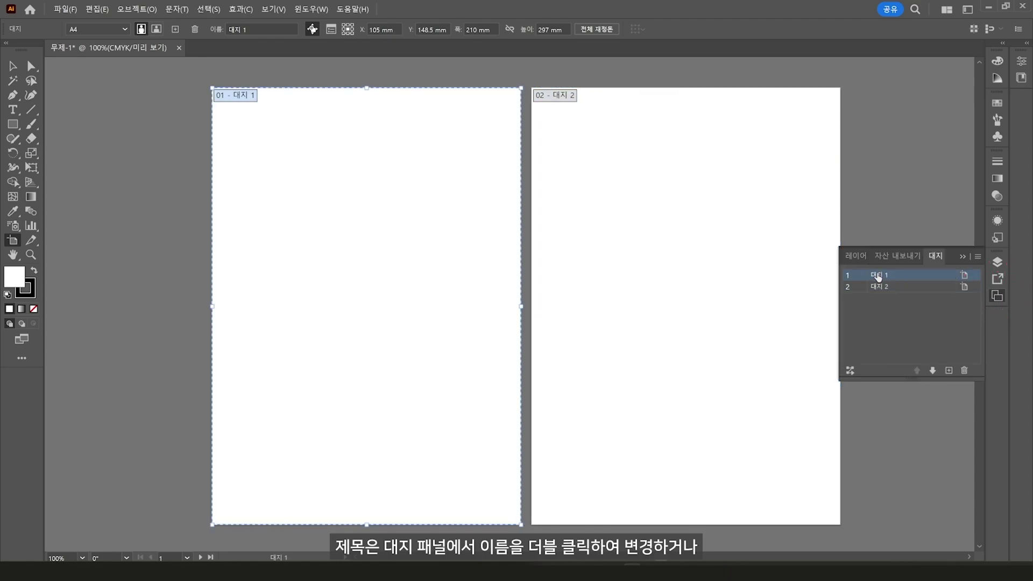
double_click(879, 275)
type("아")
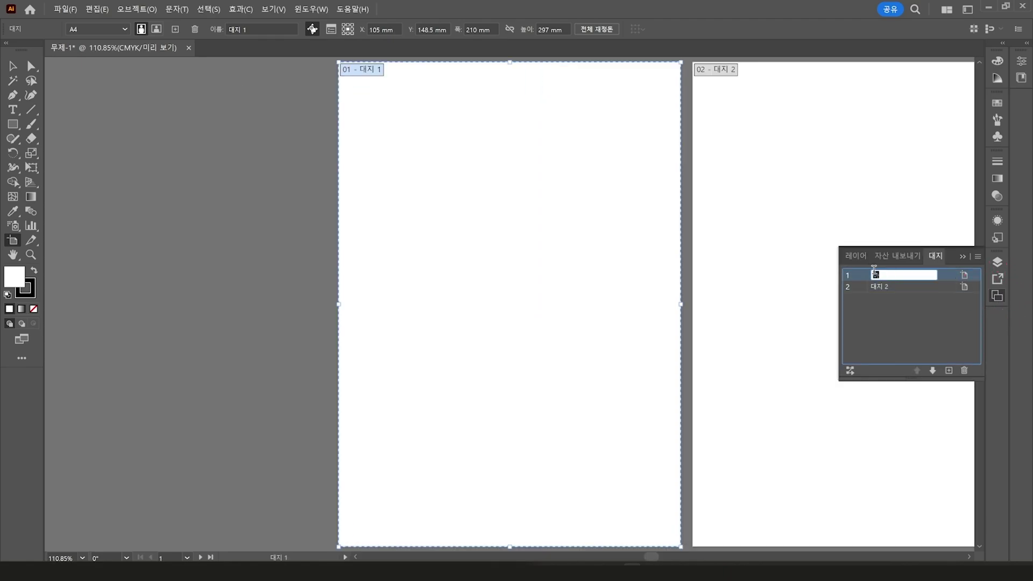
type("트보드 1")
key("Return")
Rename the second artboard to 아트보드 2 using the control bar Name field.
left_click(776, 193)
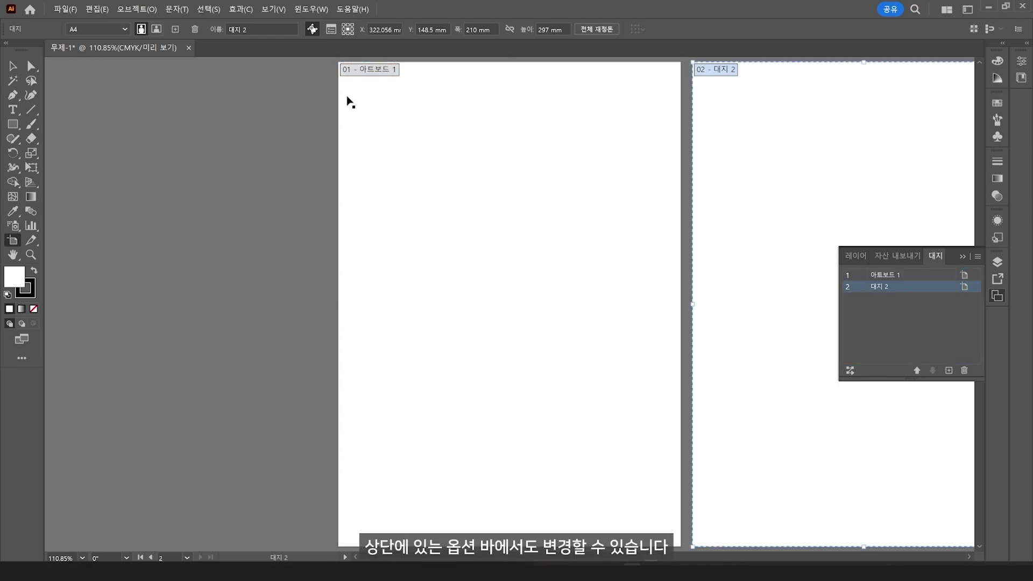
left_click(238, 30)
double_click(238, 30)
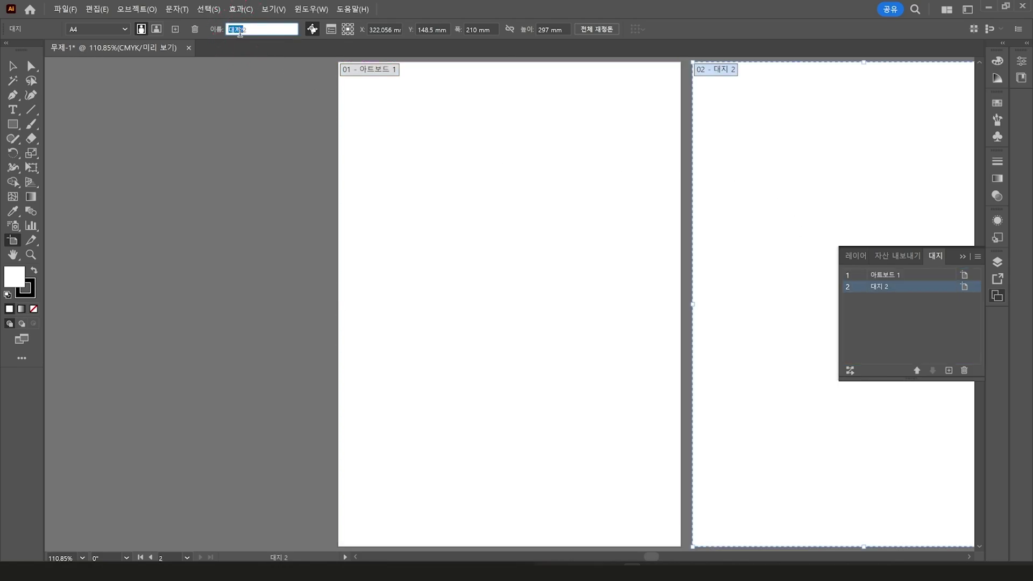
type("아트보드")
left_click(259, 89)
left_click_drag(446, 145, 286, 147)
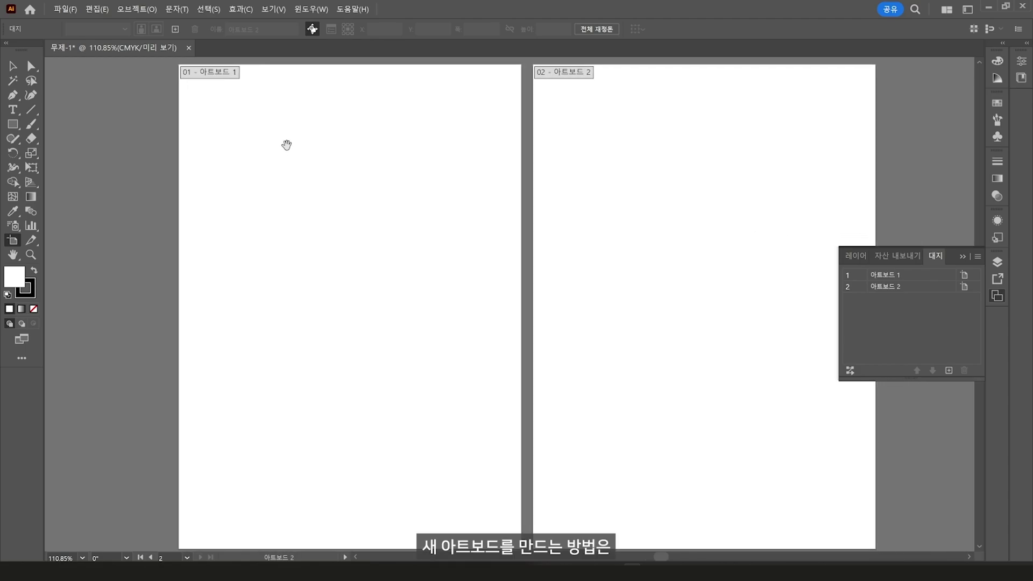
Add two new blank A4 artboards after the existing two.
key("v")
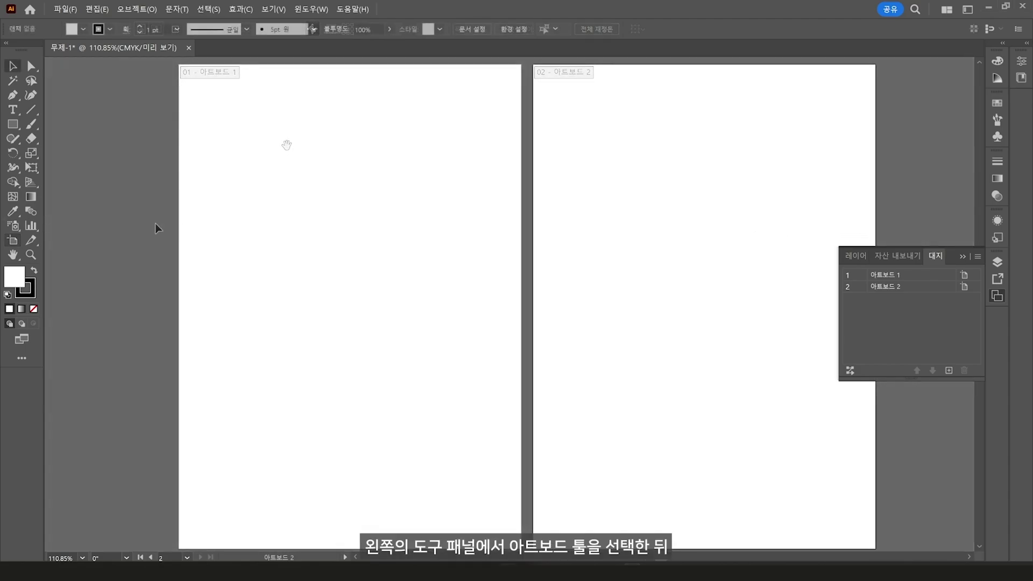
left_click(16, 243)
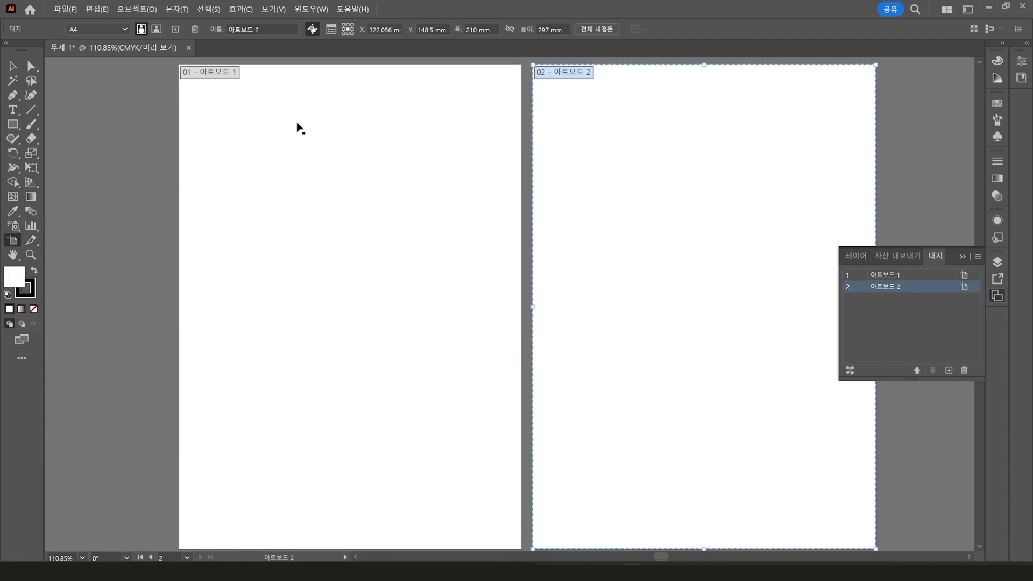
left_click(176, 29)
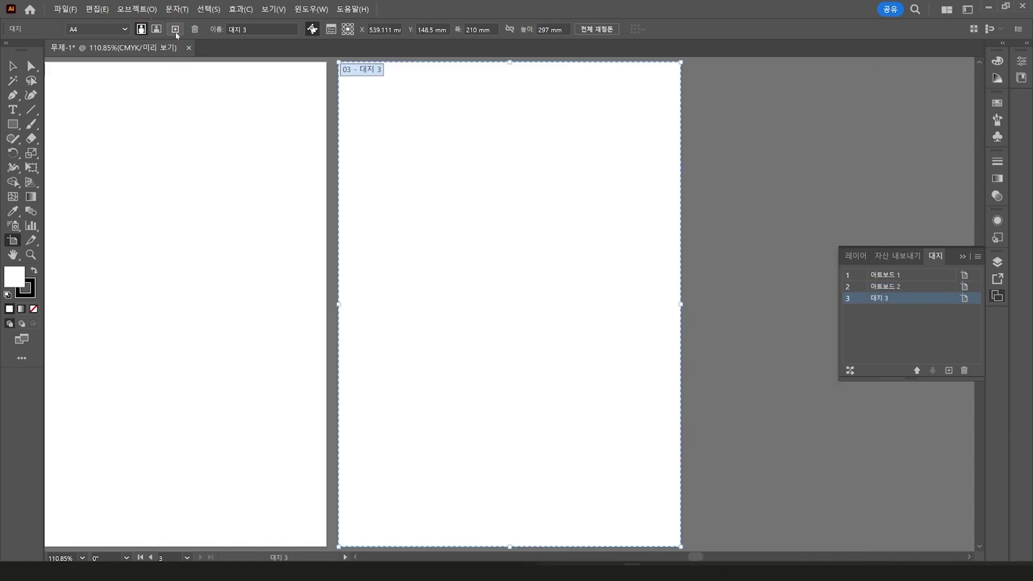
left_click(363, 75)
left_click(948, 370)
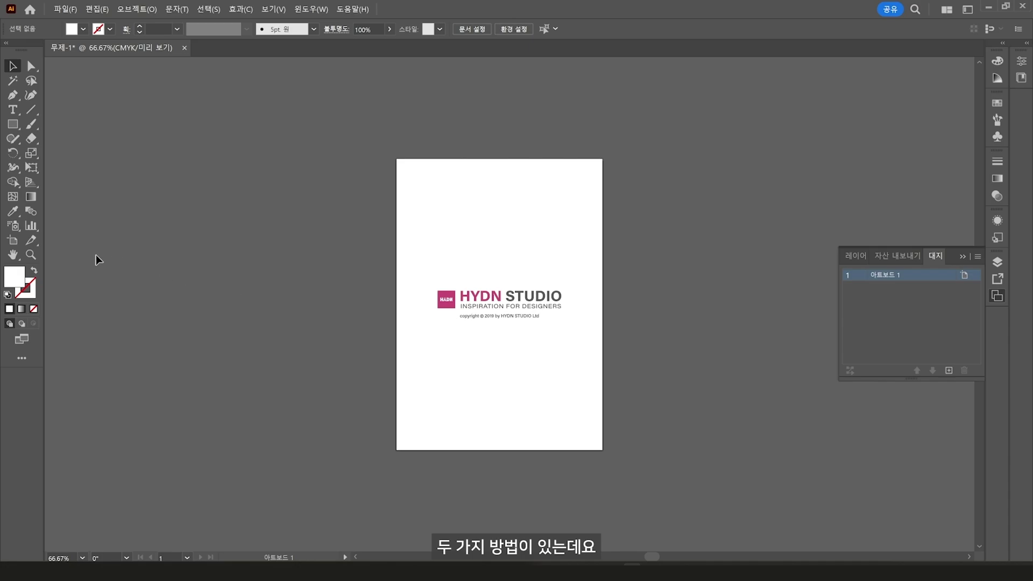
Alt-drag the logo artboard right to create 아트보드 1 사본 with its logo, toggling Smart Guides.
left_click(14, 243)
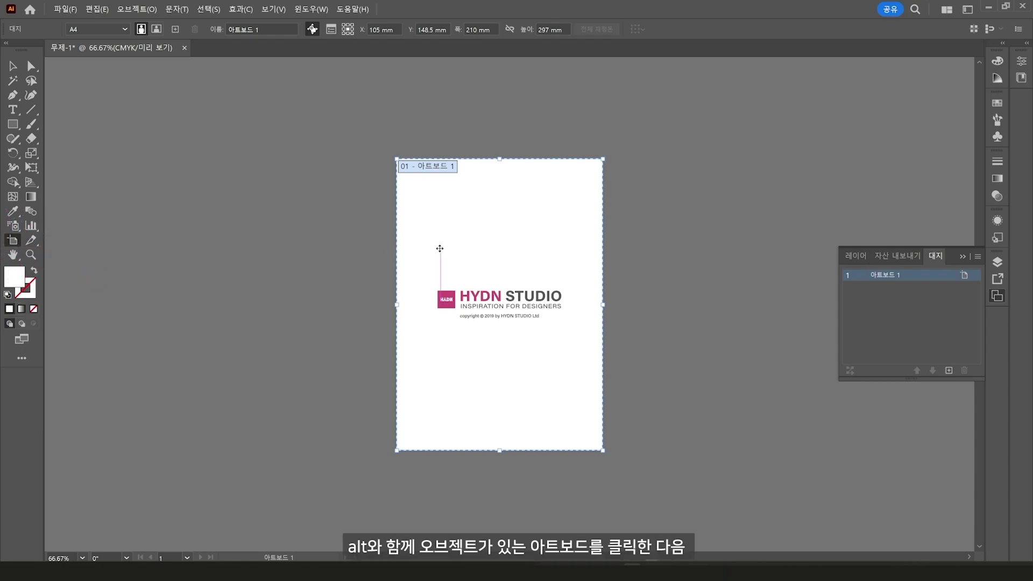
mouse_move(439, 248)
left_mouse_down()
mouse_move(667, 252)
mouse_move(222, 248)
mouse_move(682, 272)
left_mouse_up()
key("ctrl+1")
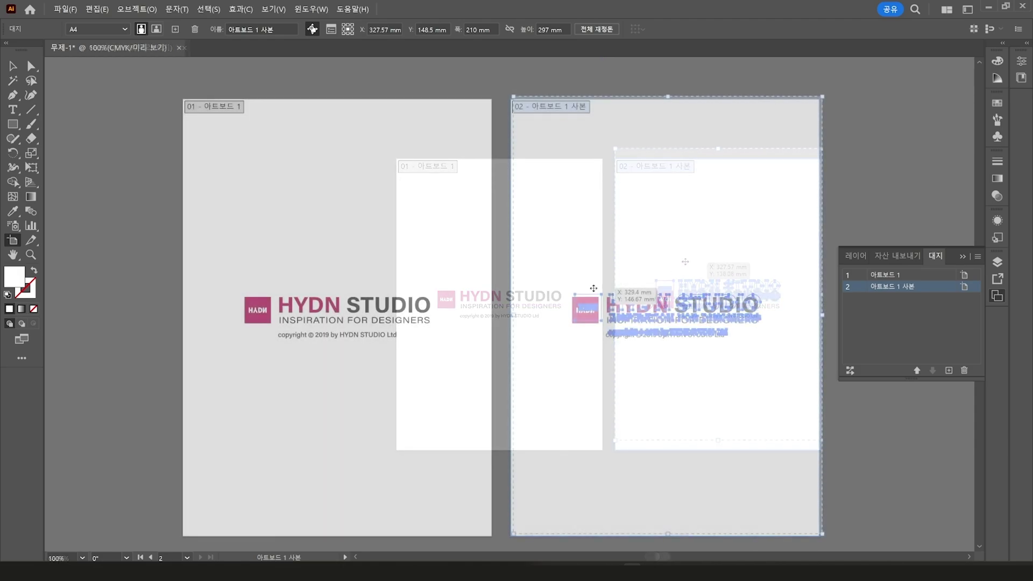
left_click_drag(593, 289, 592, 291)
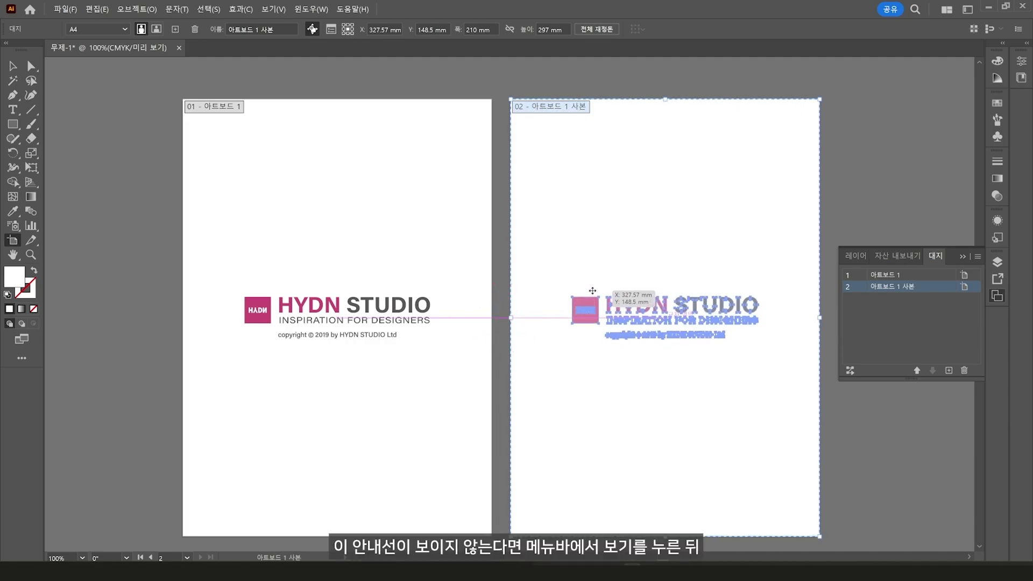
left_click_drag(592, 291, 592, 290)
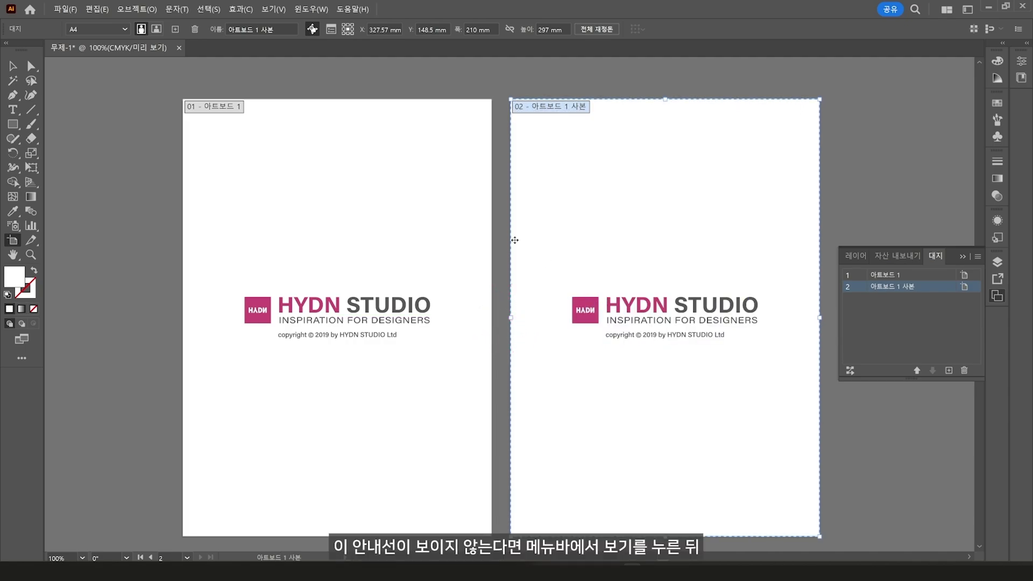
left_click(276, 15)
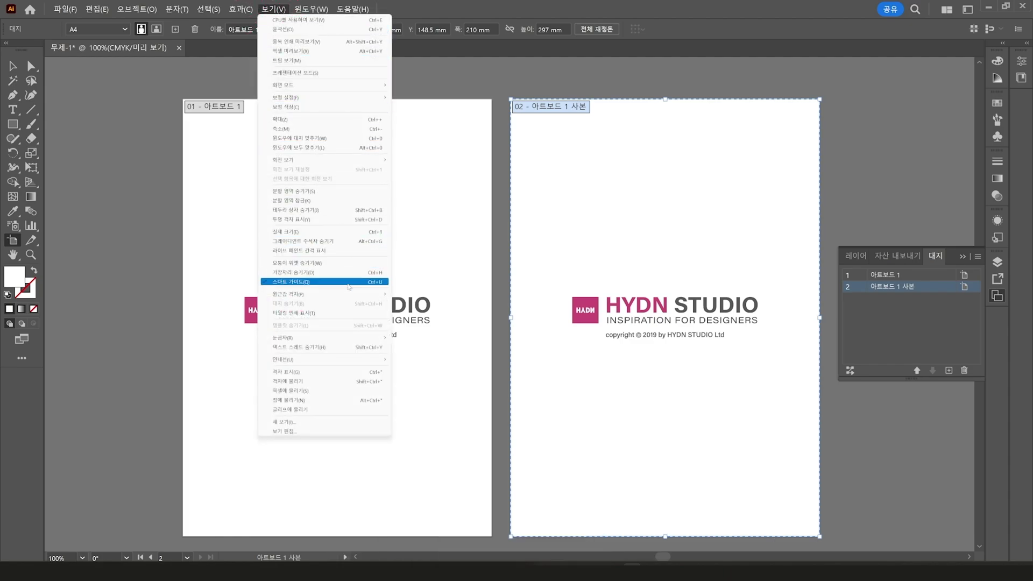
left_click(349, 281)
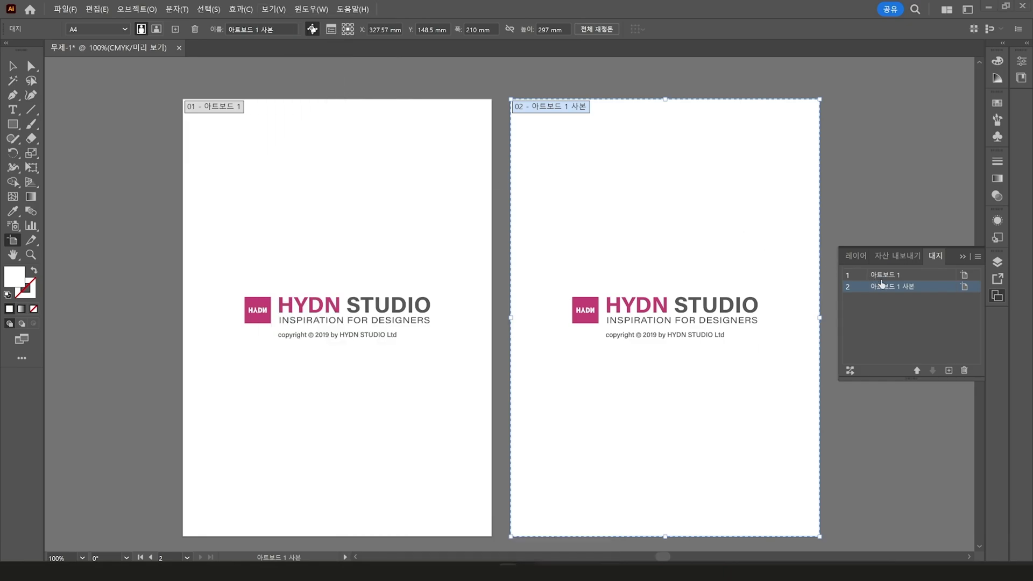
Duplicate the copied logo artboard in the Artboards panel to make a third artboard.
double_click(897, 289)
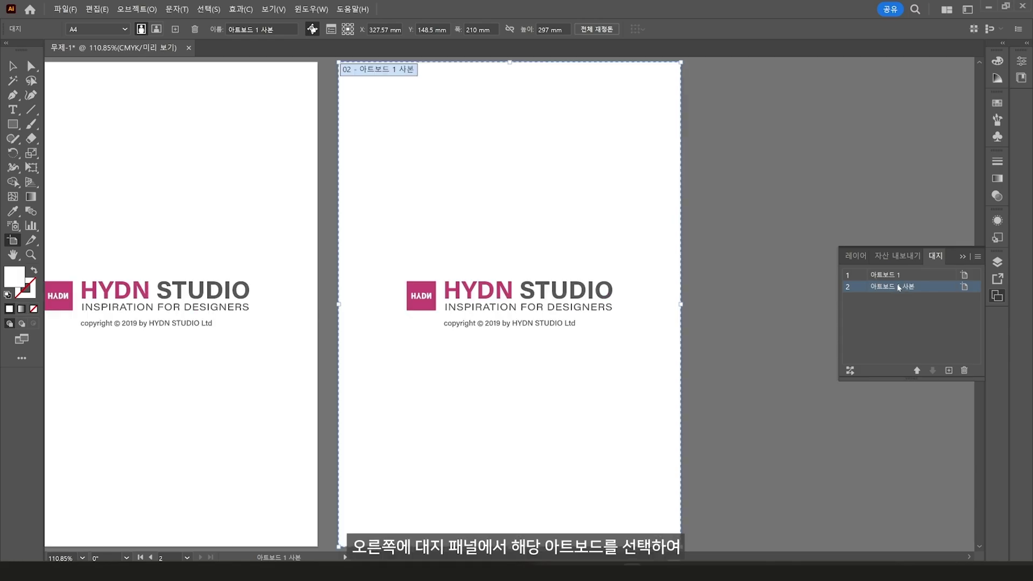
left_click_drag(898, 288, 954, 371)
scroll(684, 325, "down", 1)
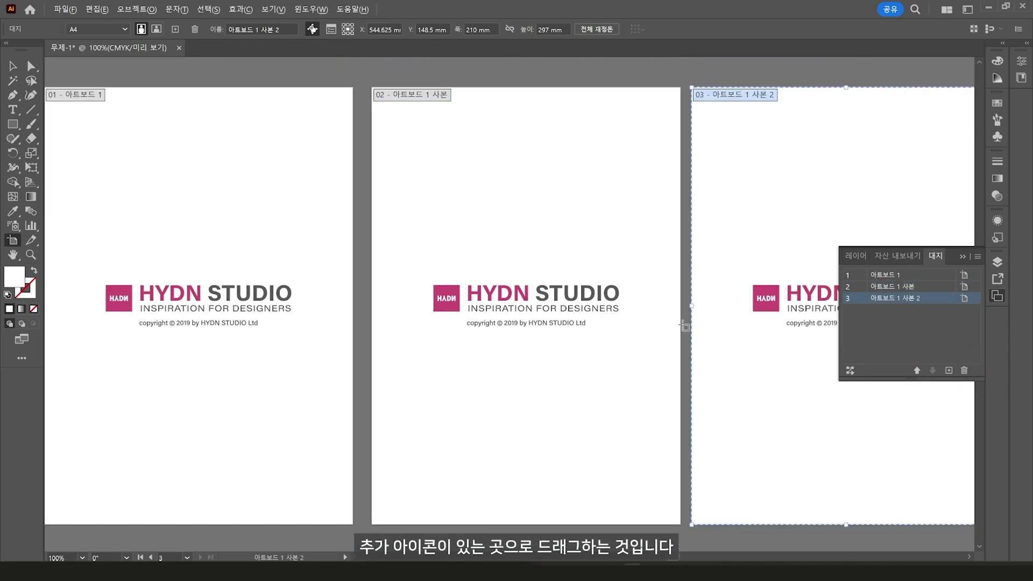
scroll(684, 325, "down", 1)
left_click_drag(684, 325, 619, 301)
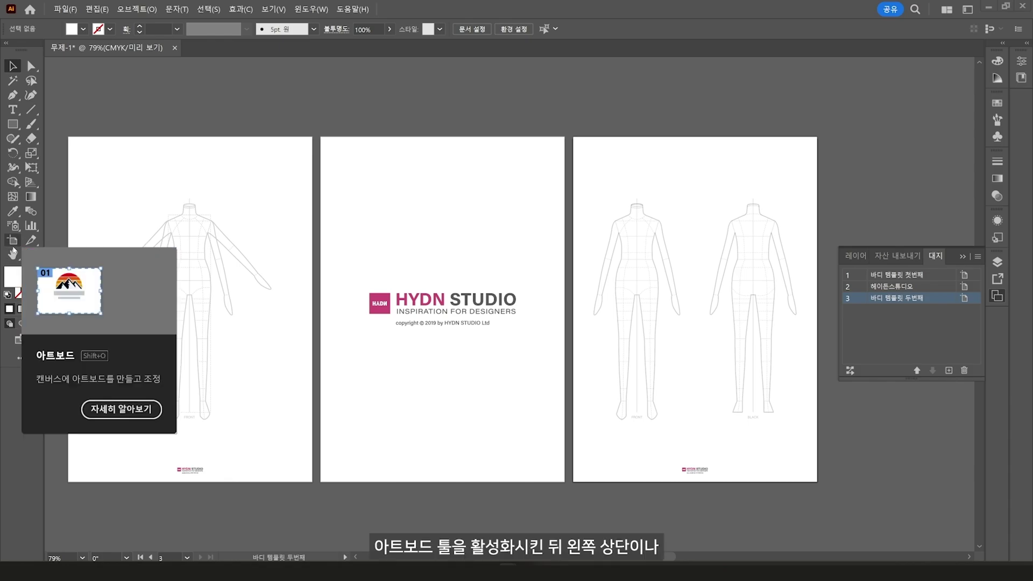
Select 바디 템플릿 첫번째, 헤이든스튜디오 and 바디 템플릿 두번째 to check their numbers 1–3.
left_click(12, 242)
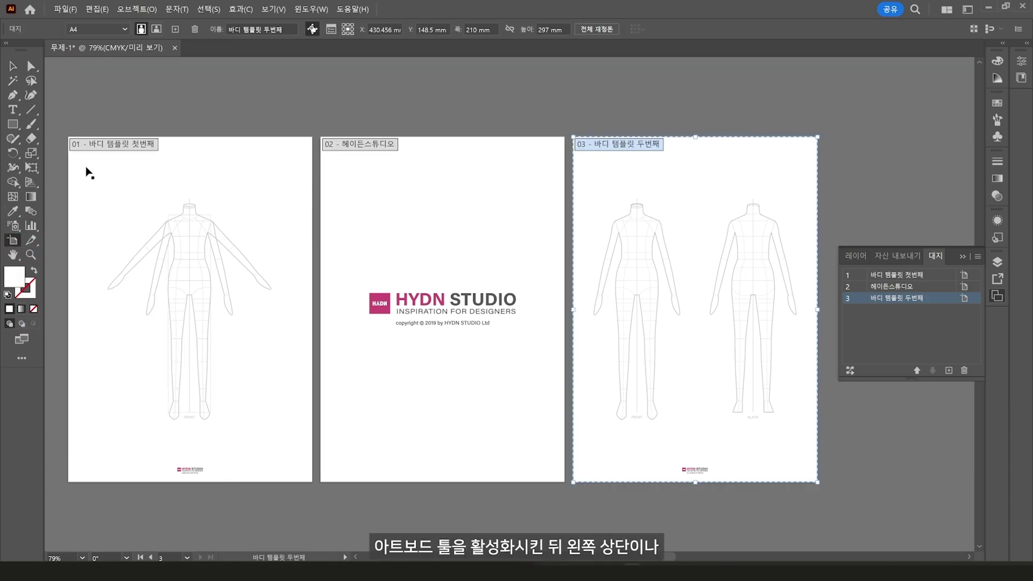
left_click(107, 151)
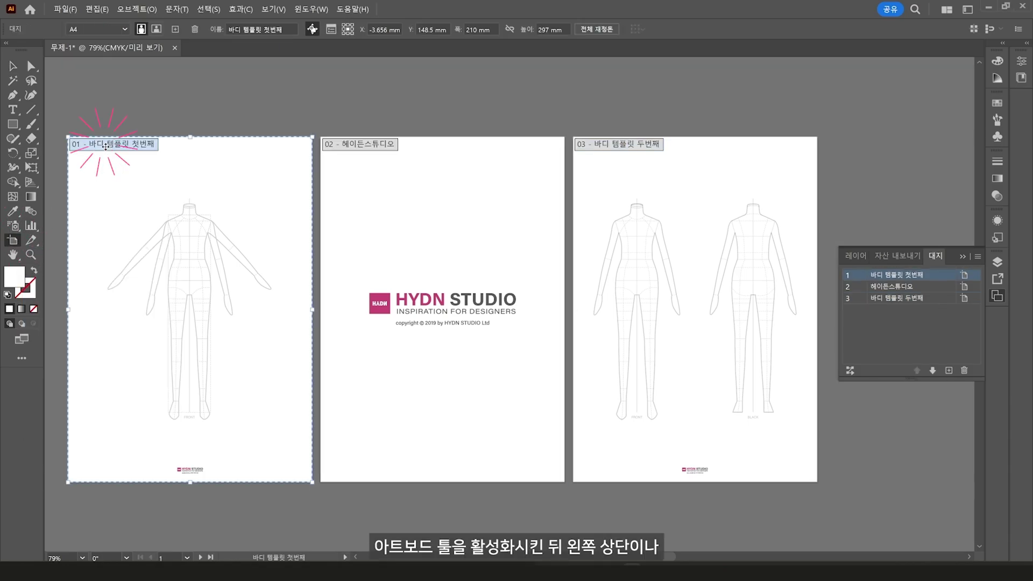
left_click(346, 145)
left_click(598, 144)
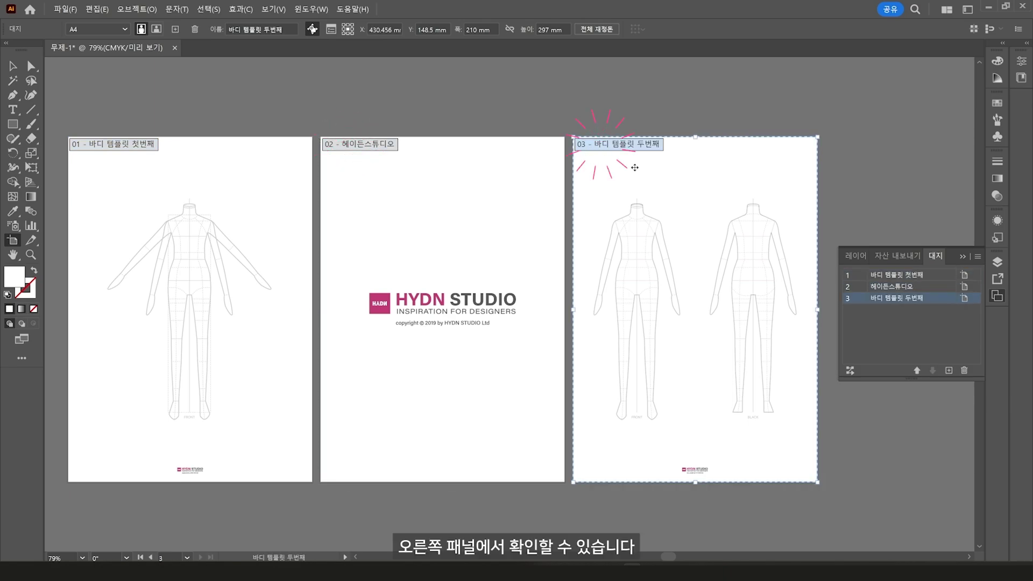
left_click(915, 275)
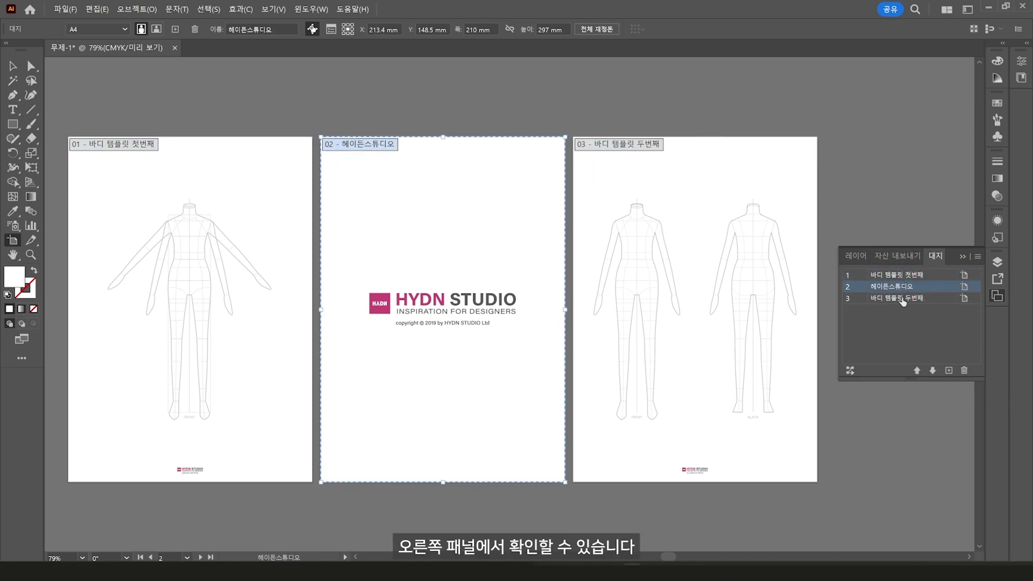
left_click(901, 298)
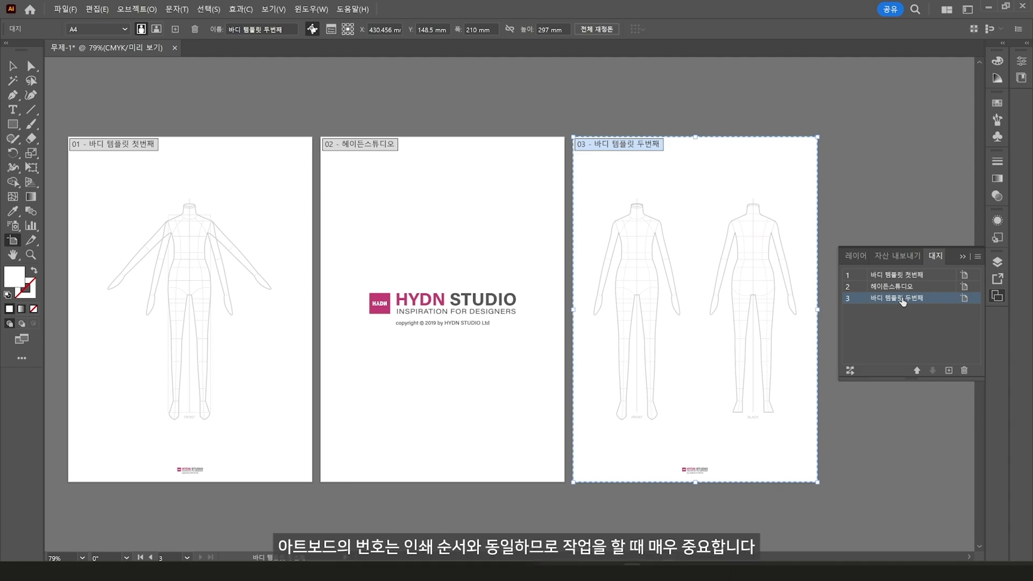
left_click(853, 280)
left_click(855, 299)
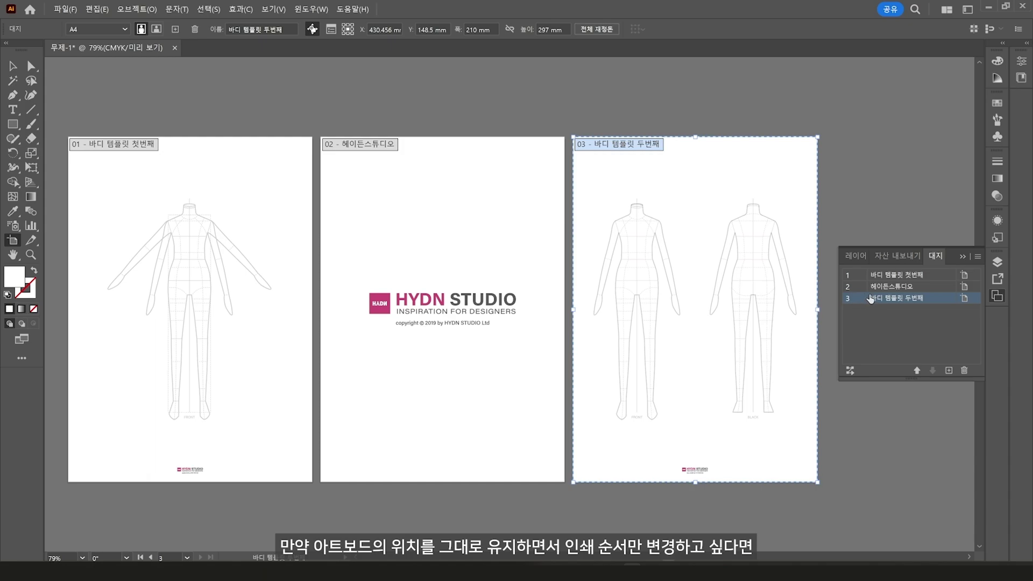
Move 헤이든스튜디오 to position 1 in the Artboards panel list.
left_click(897, 289)
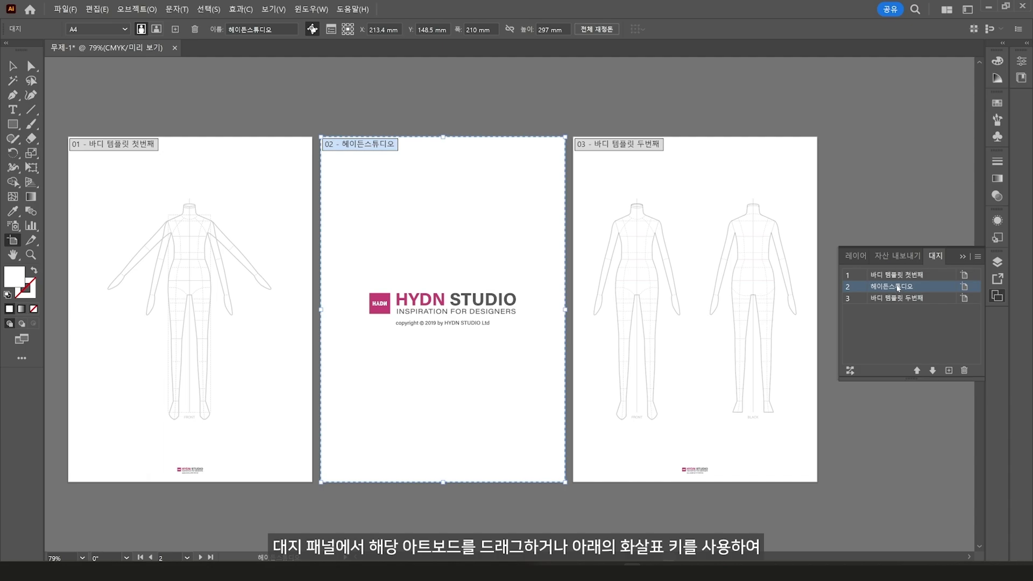
left_click_drag(897, 288, 901, 274)
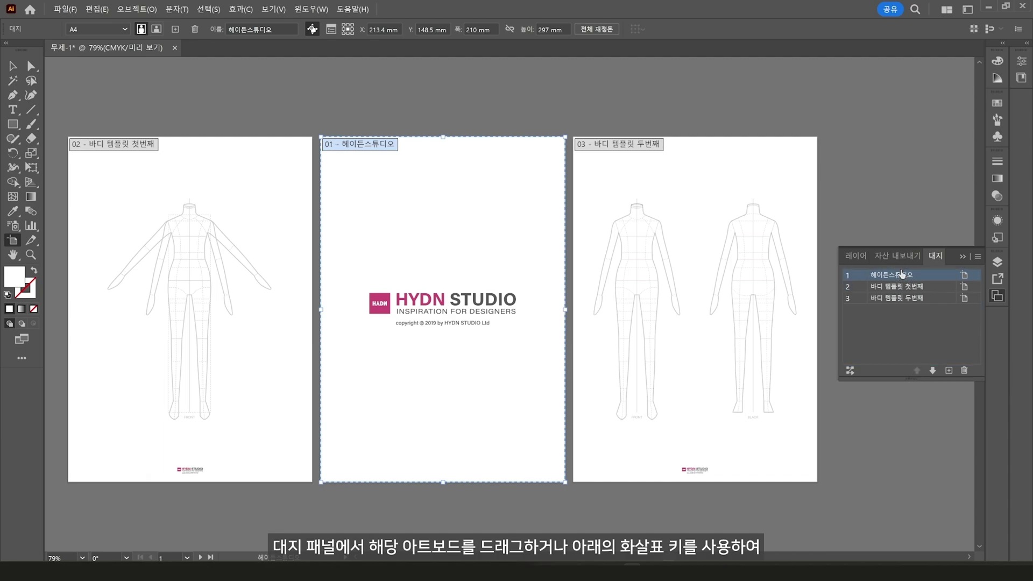
left_click(932, 371)
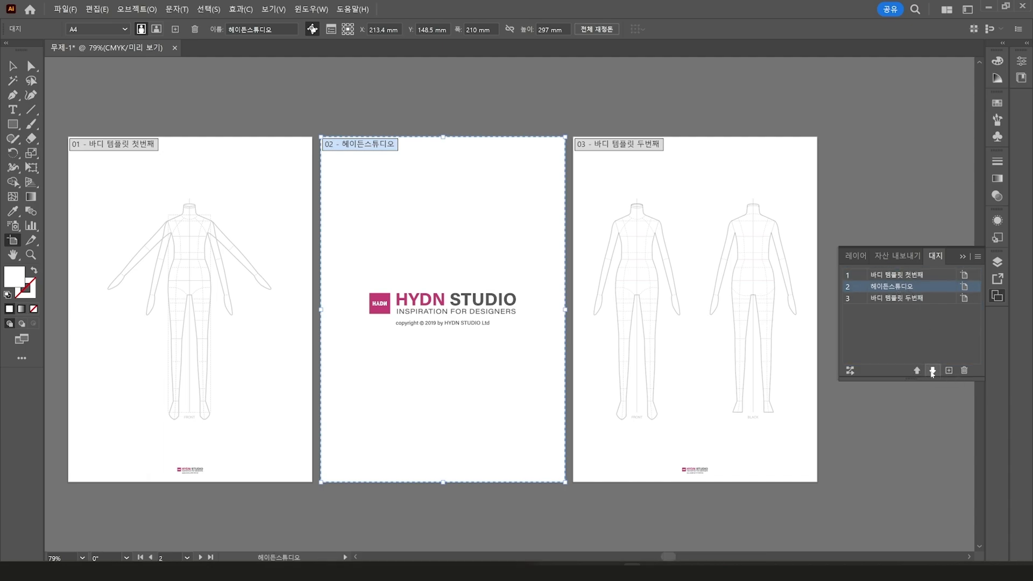
left_click(917, 370)
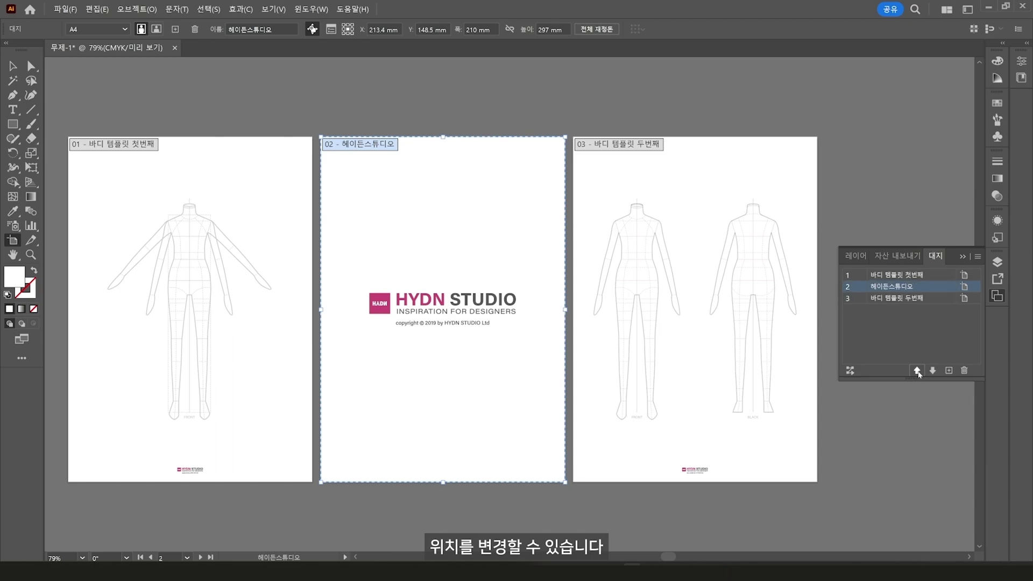
left_click(917, 370)
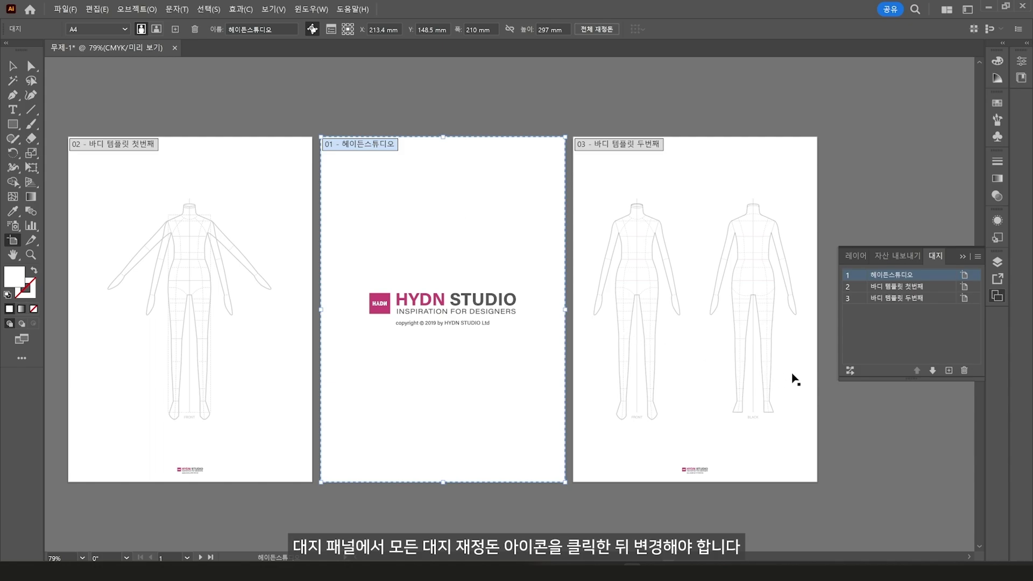
Rearrange all artboards so 헤이든스튜디오 sits leftmost, then both body templates, and verify.
left_click(849, 371)
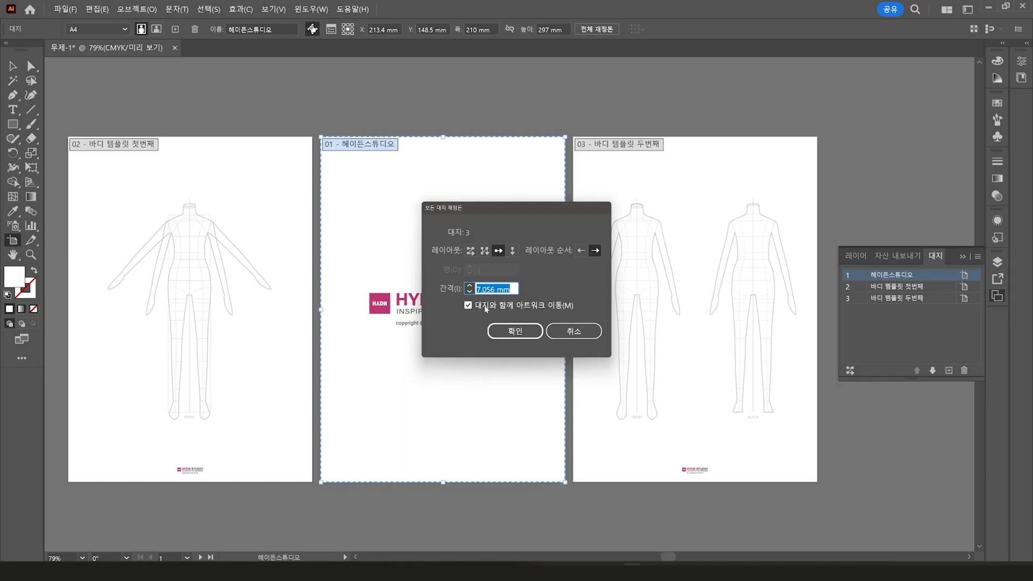
left_click(516, 331)
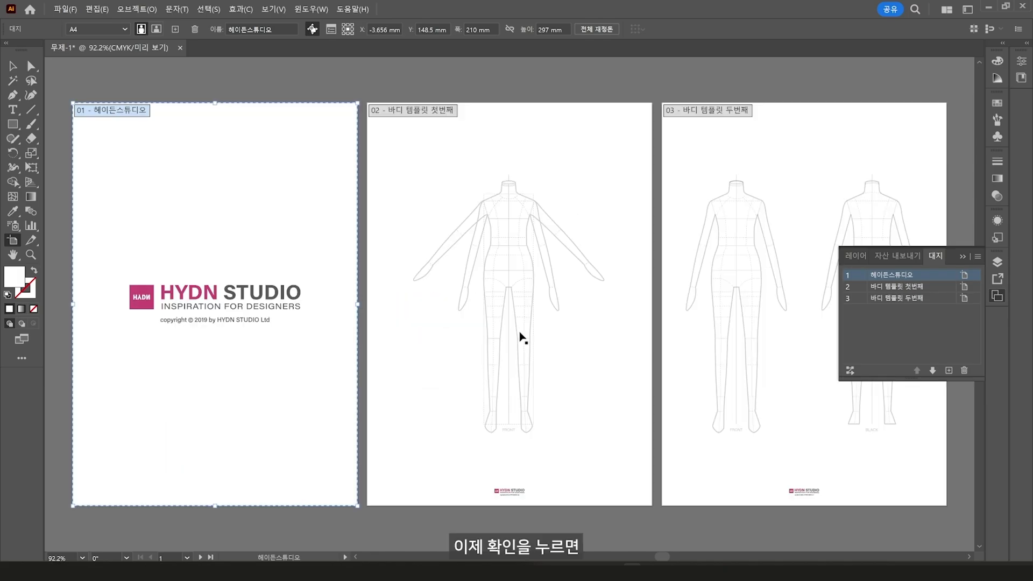
key("ctrl+minus")
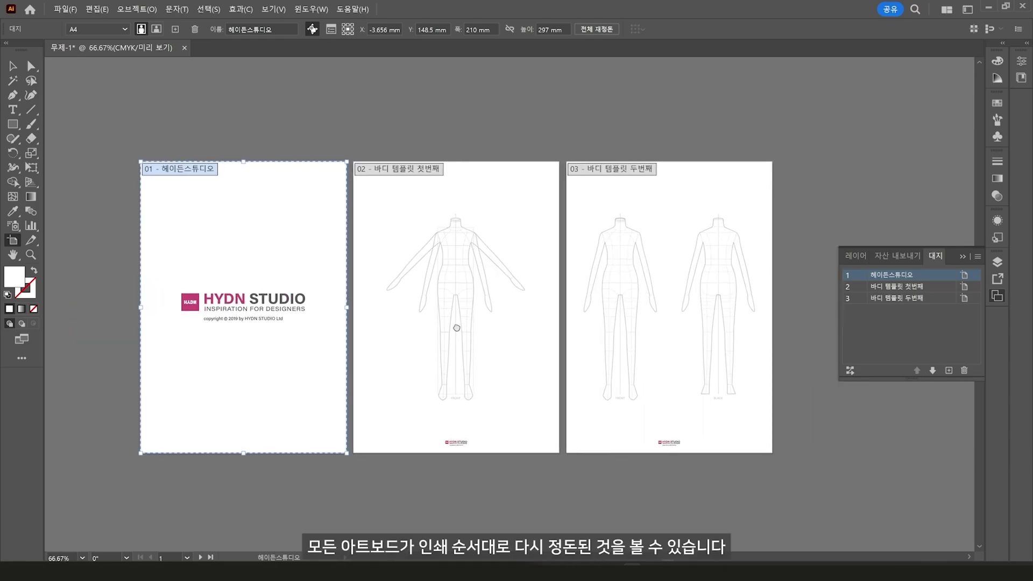
left_click(384, 244)
left_click(571, 215)
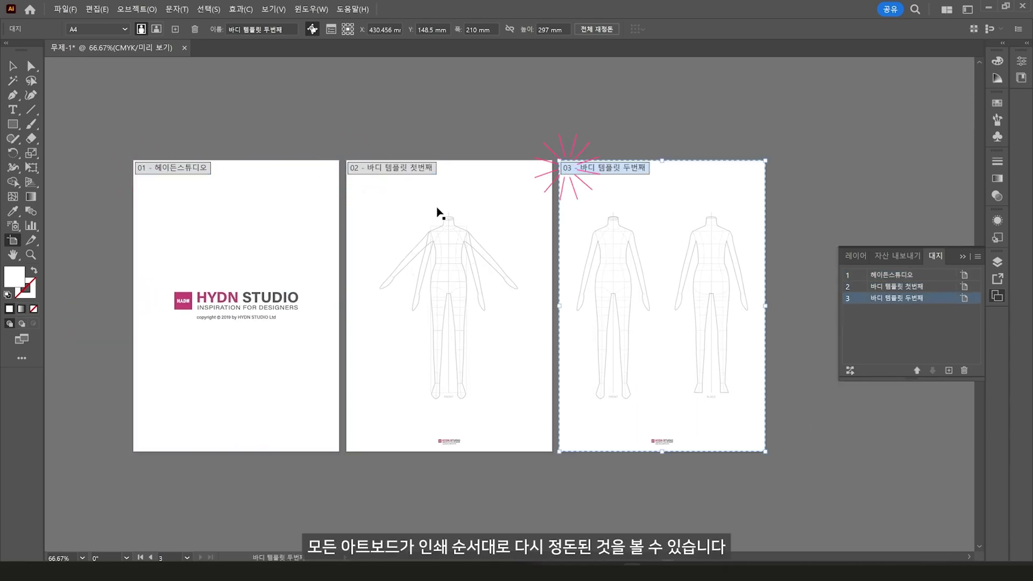
left_click(301, 211)
left_click(371, 210)
left_click(594, 206)
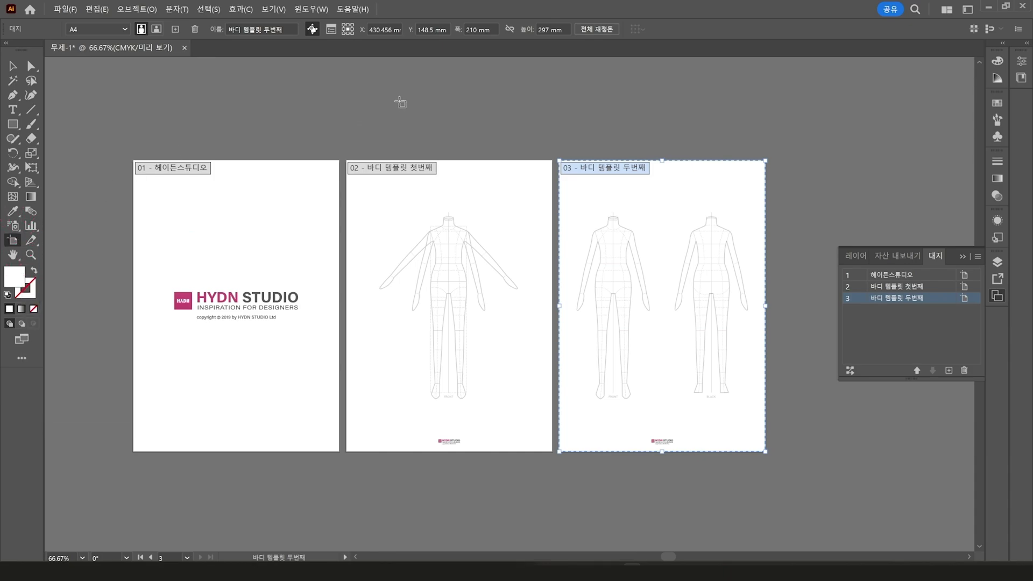
Rearrange all artboards into a single vertical column.
left_click(592, 32)
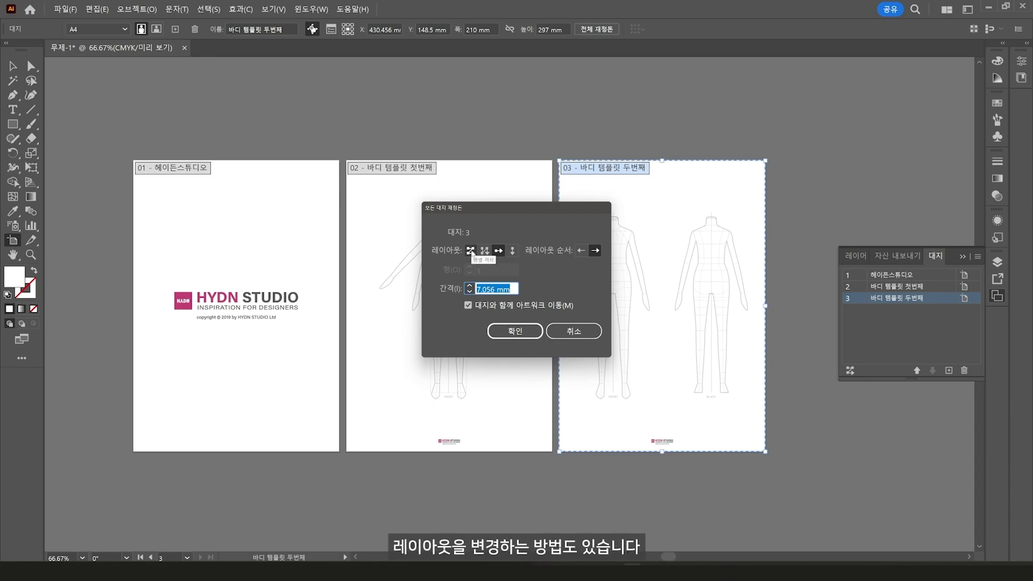
left_click(484, 251)
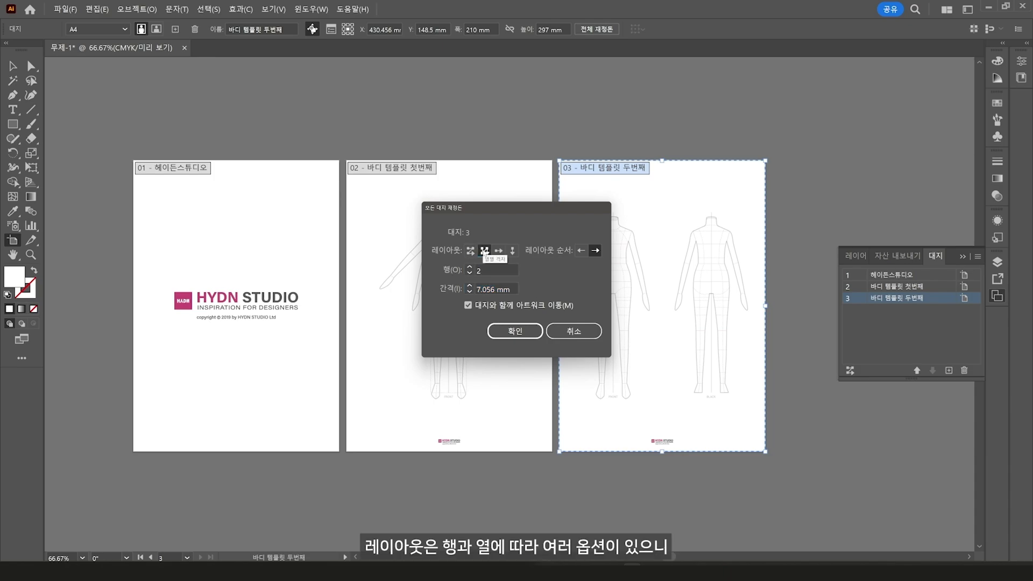
left_click(495, 251)
left_click(511, 250)
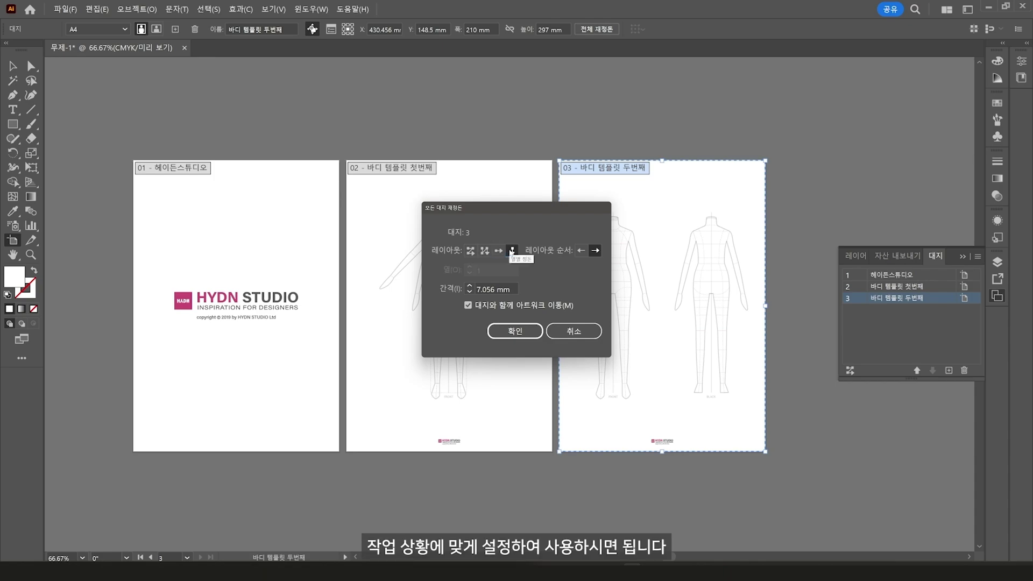
left_click(520, 329)
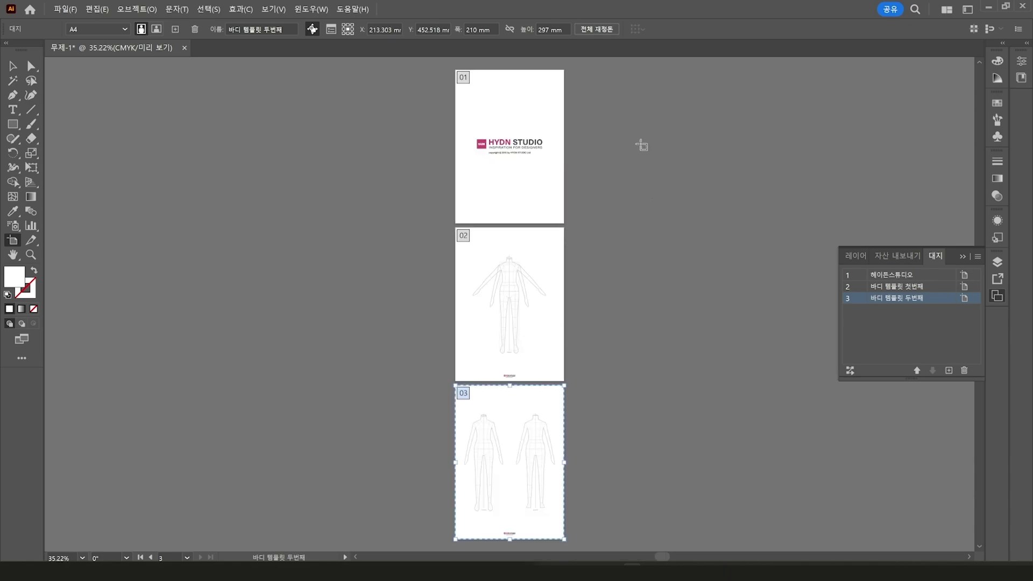
Rearrange the artboards back into a single horizontal row.
left_click(594, 30)
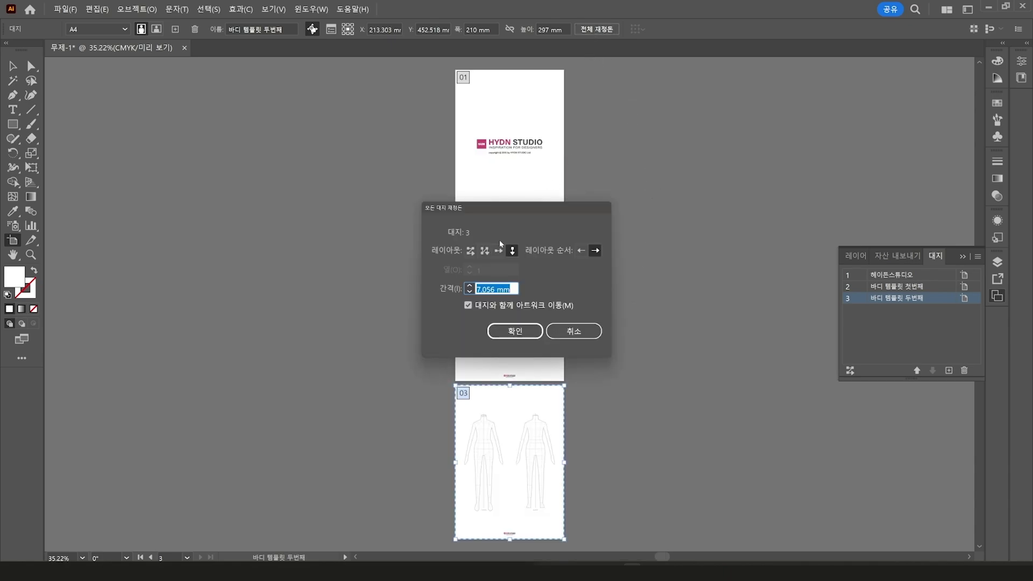
left_click(499, 250)
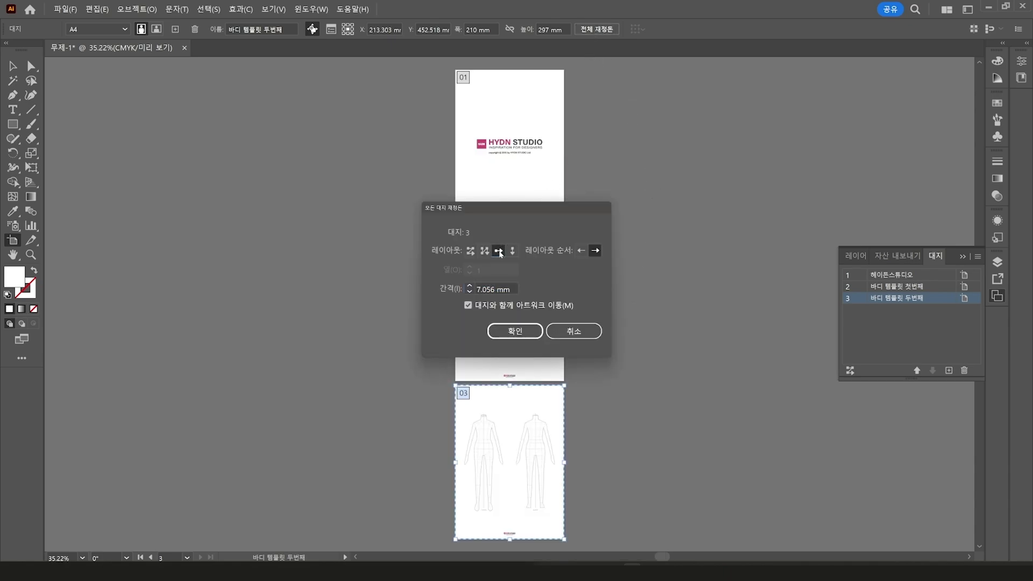
left_click(517, 331)
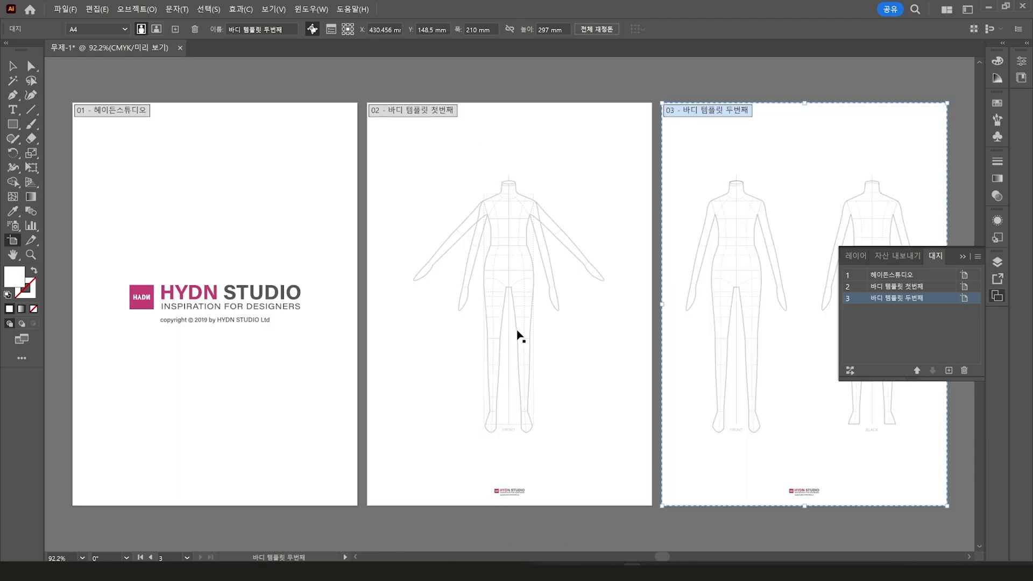